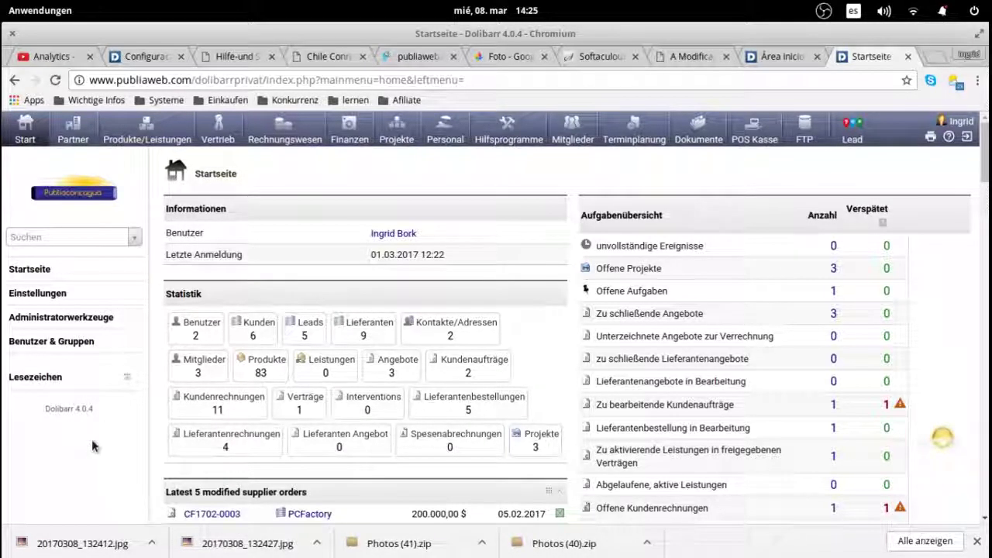
- Review the statistics, task overview, supplier orders and stock warnings on the Dolibarr home dashboard
scroll(92, 447, down, 2)
scroll(93, 446, up, 2)
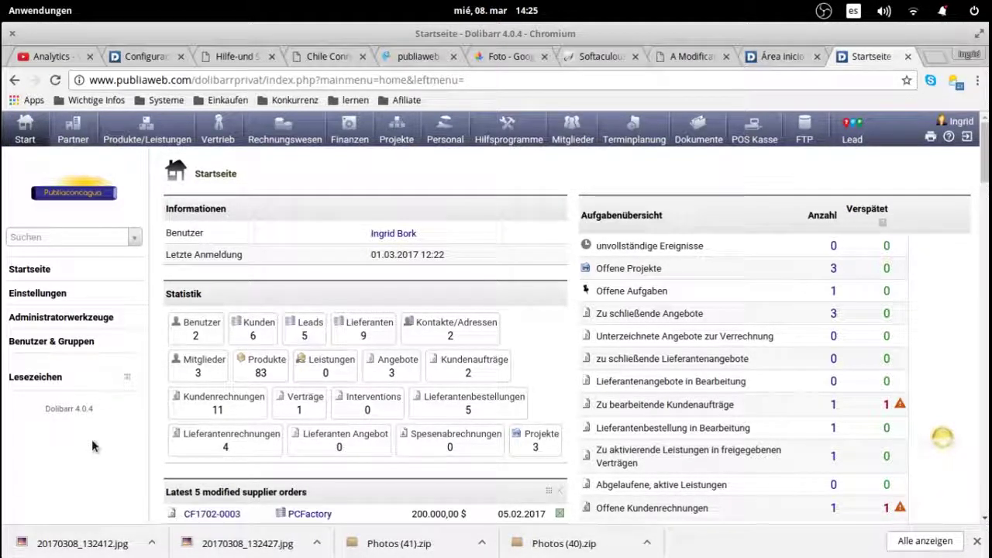
scroll(92, 446, down, 2)
scroll(93, 446, up, 2)
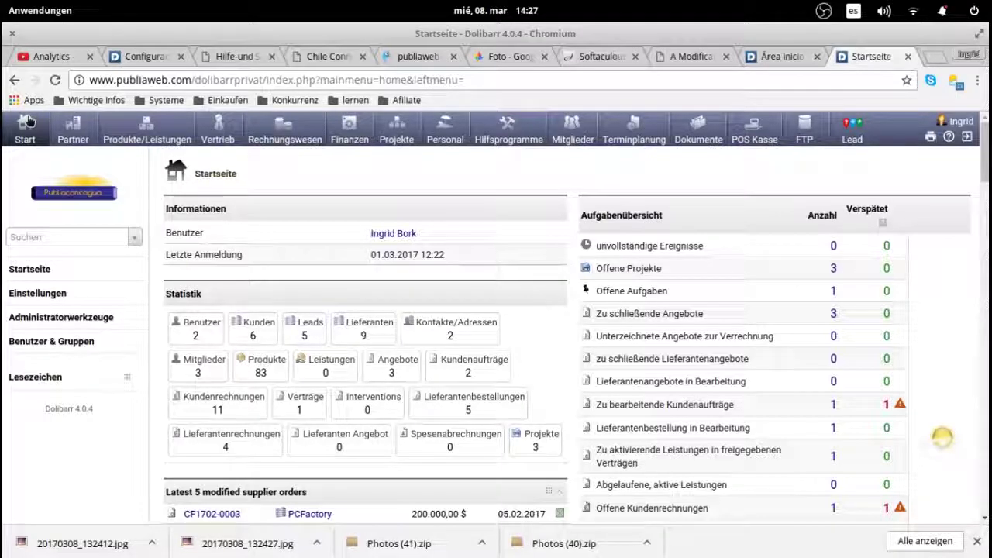
scroll(289, 221, down, 5)
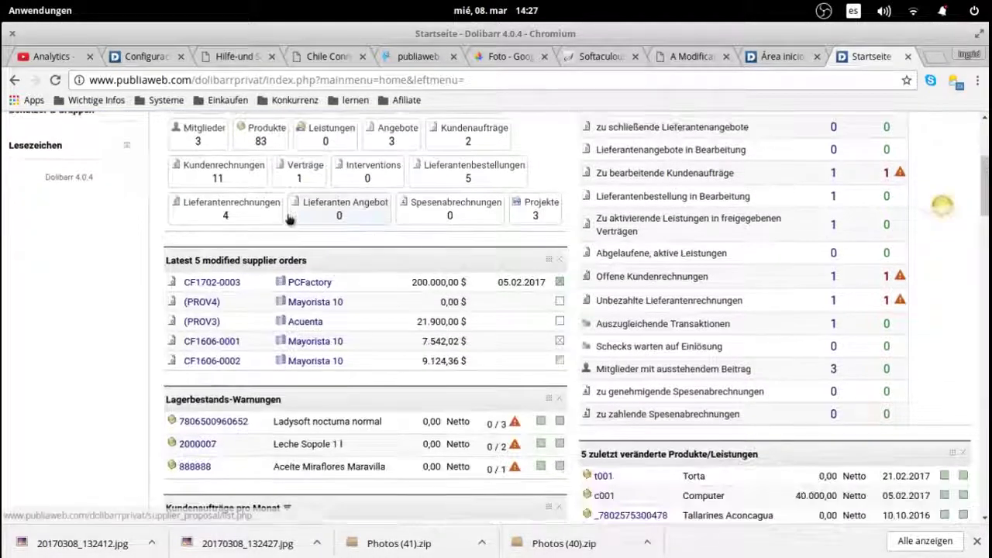
scroll(289, 221, up, 5)
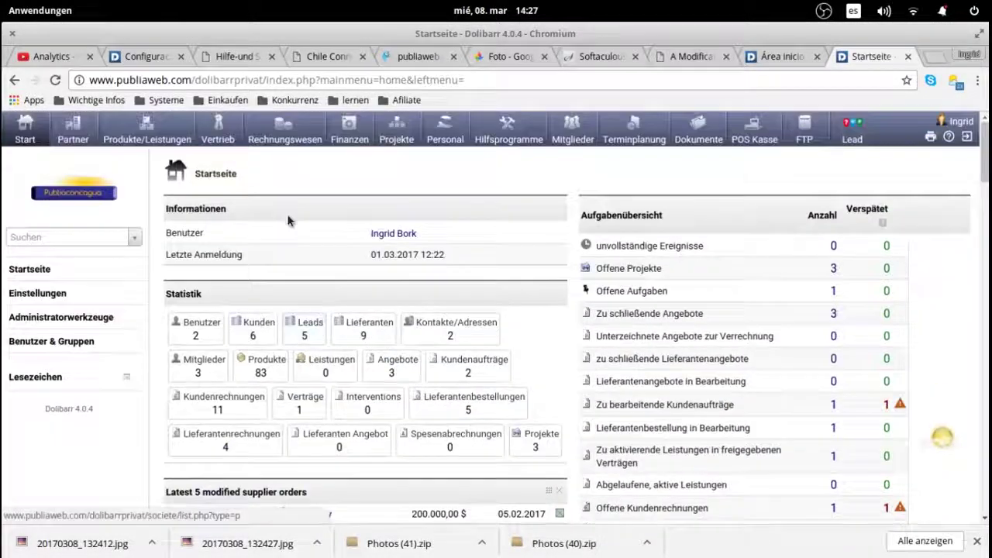
- Open the Partner area and the Produkte/Leistungen area, and look over the overview and functions of each
click(74, 132)
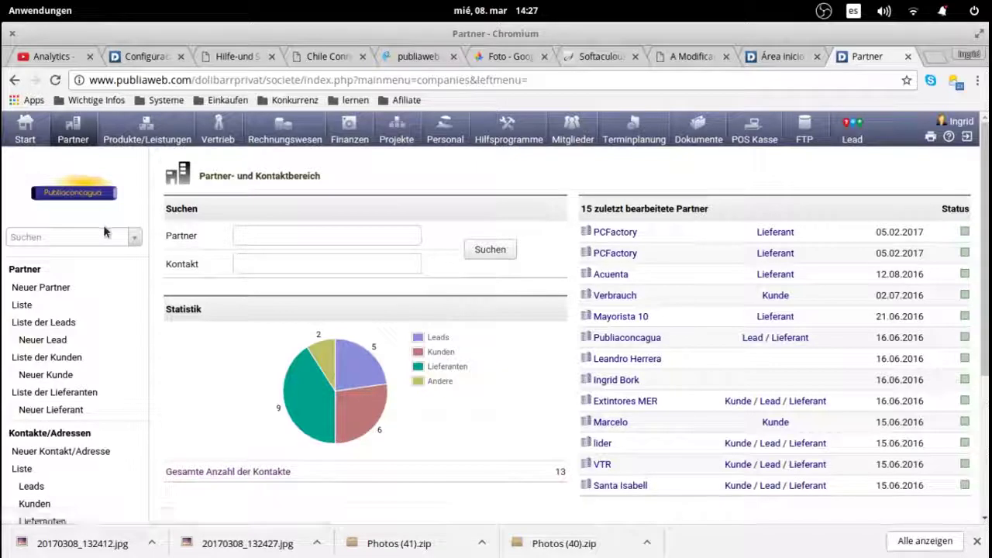
scroll(104, 229, down, 1)
scroll(103, 225, up, 1)
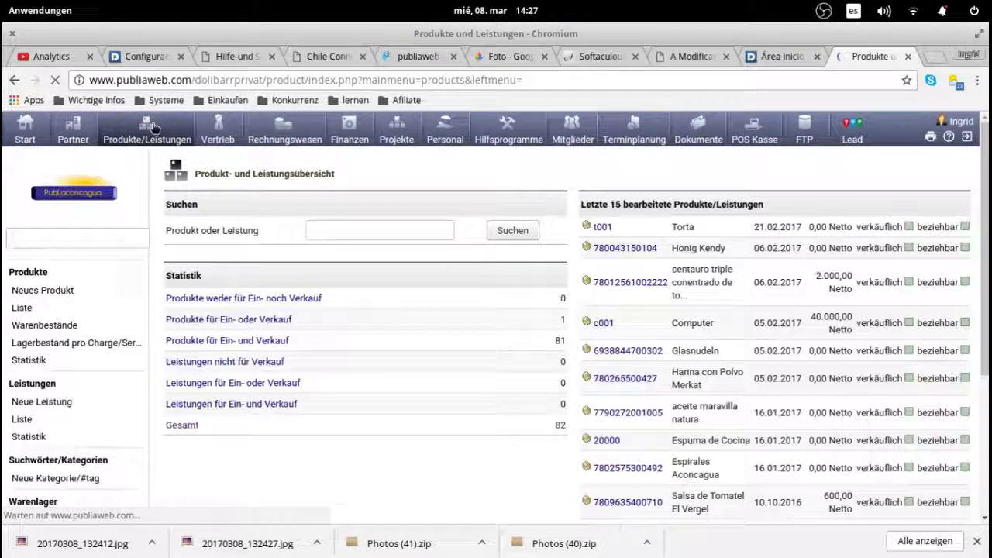
scroll(74, 288, down, 3)
scroll(74, 289, up, 3)
scroll(74, 288, down, 3)
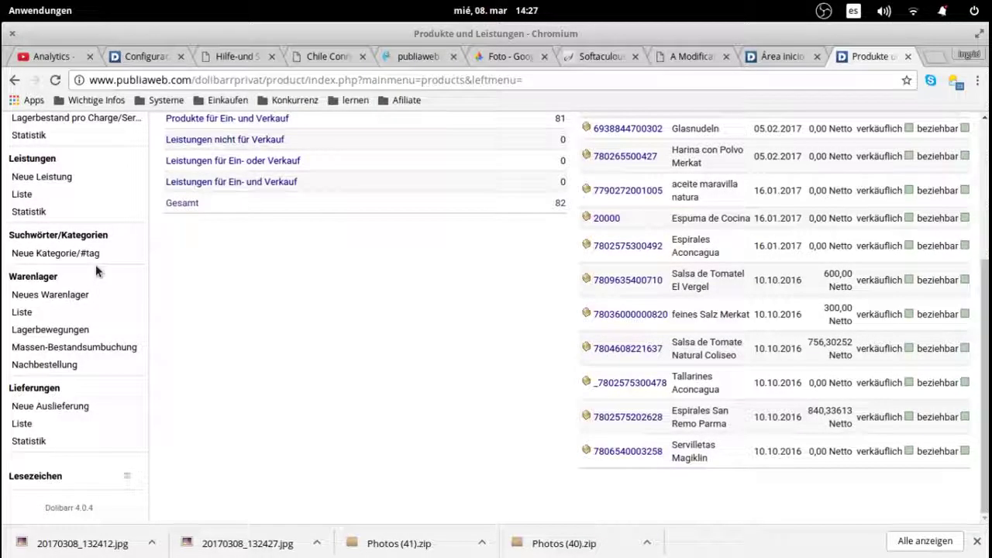
scroll(120, 248, up, 2)
scroll(121, 240, up, 2)
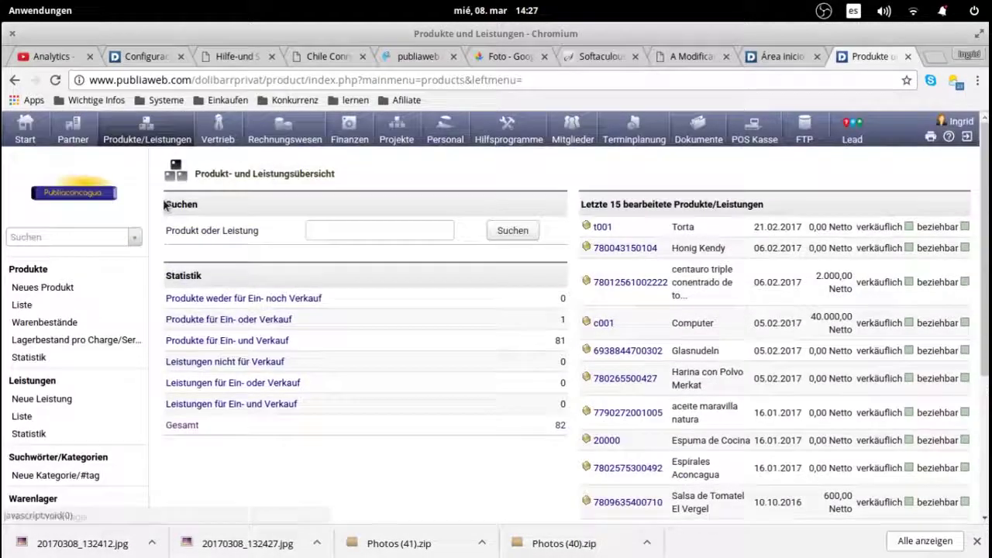
- Open the Vertrieb area and review its functions for quotes, orders, contracts, service orders and supplier proposals
click(218, 131)
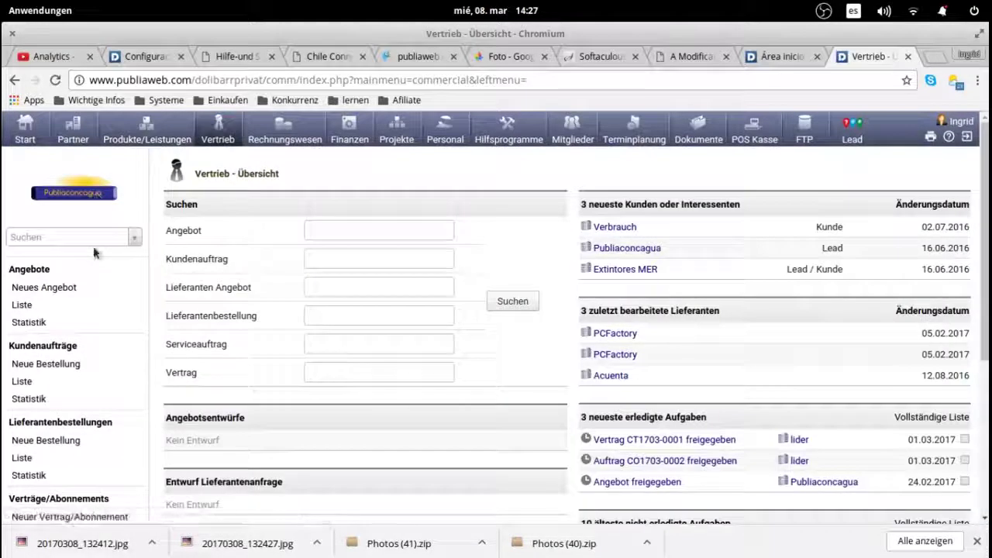
scroll(93, 253, down, 3)
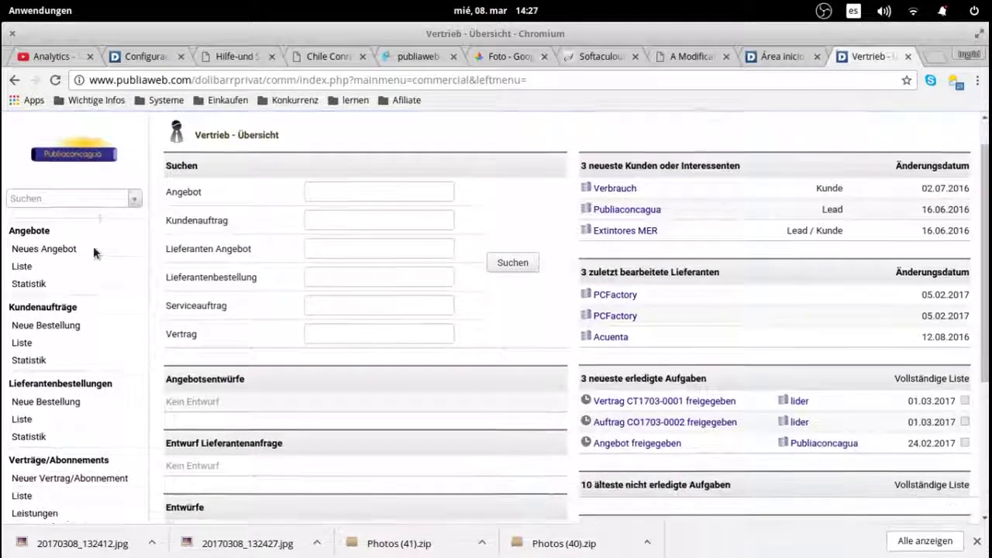
scroll(93, 253, down, 2)
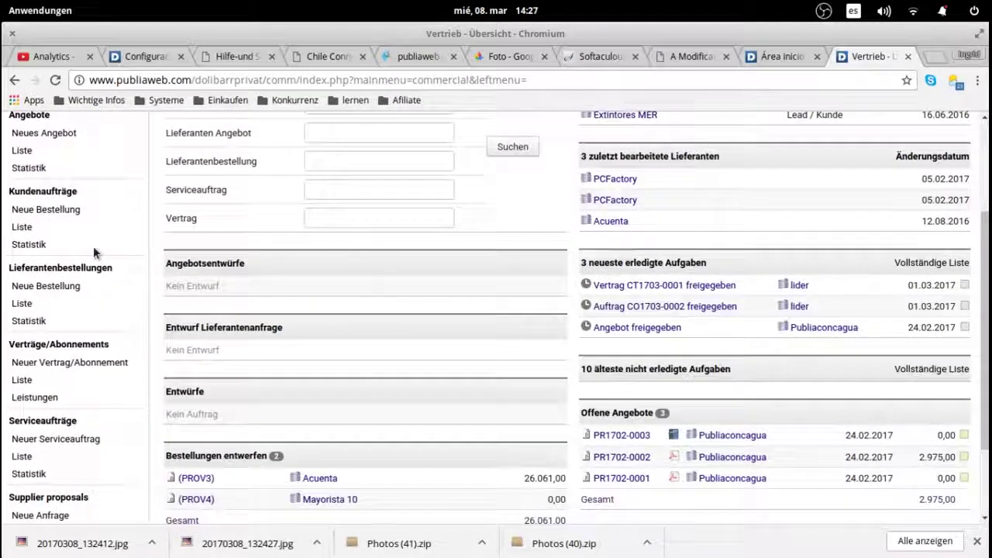
scroll(78, 271, down, 2)
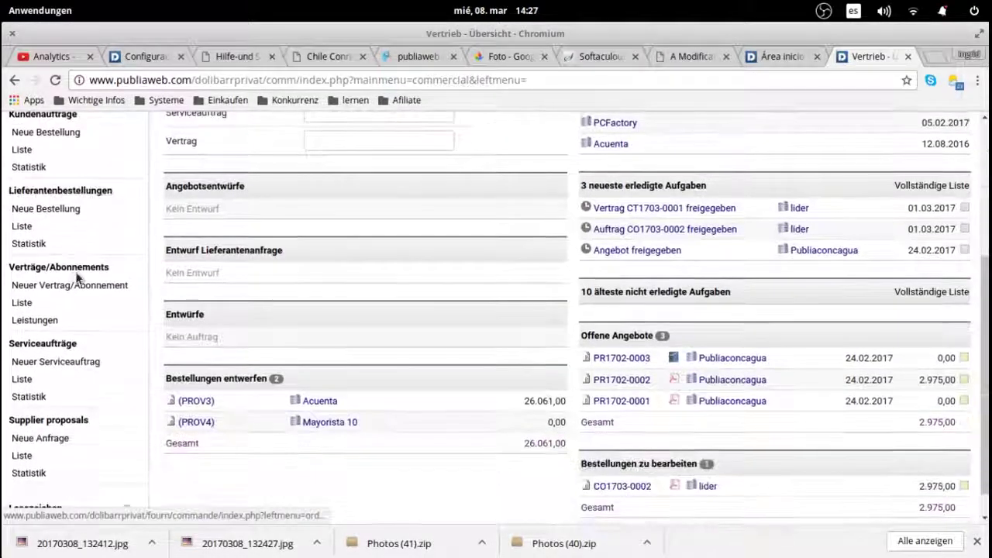
scroll(78, 271, up, 3)
scroll(115, 237, up, 3)
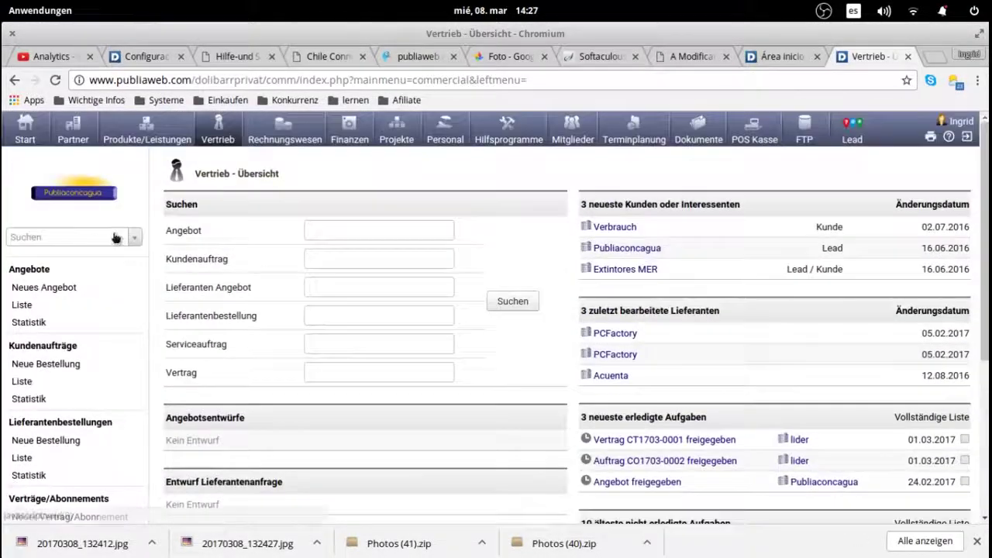
- Open the Rechnungswesen area and the Finanzen area, and look over their invoicing and account functions
click(285, 130)
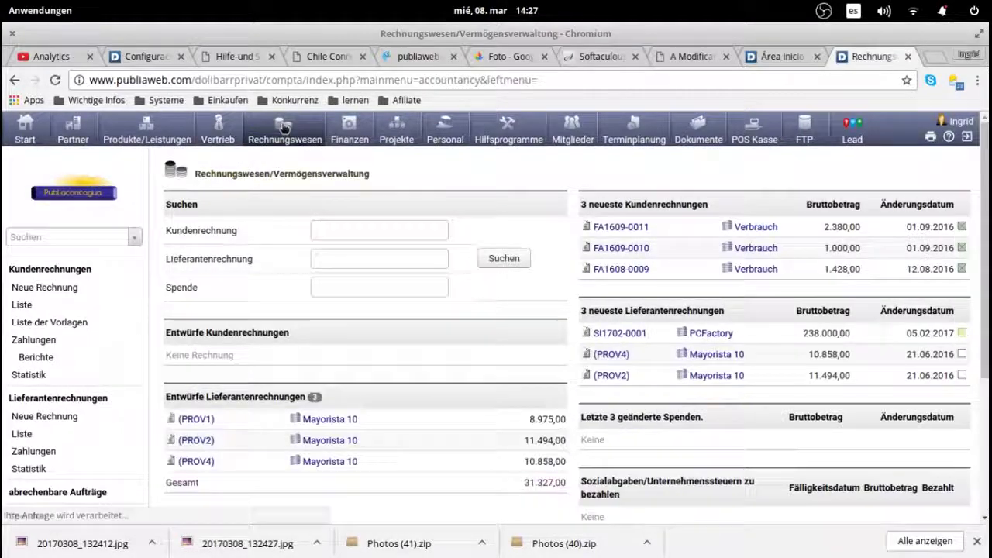
scroll(73, 245, down, 5)
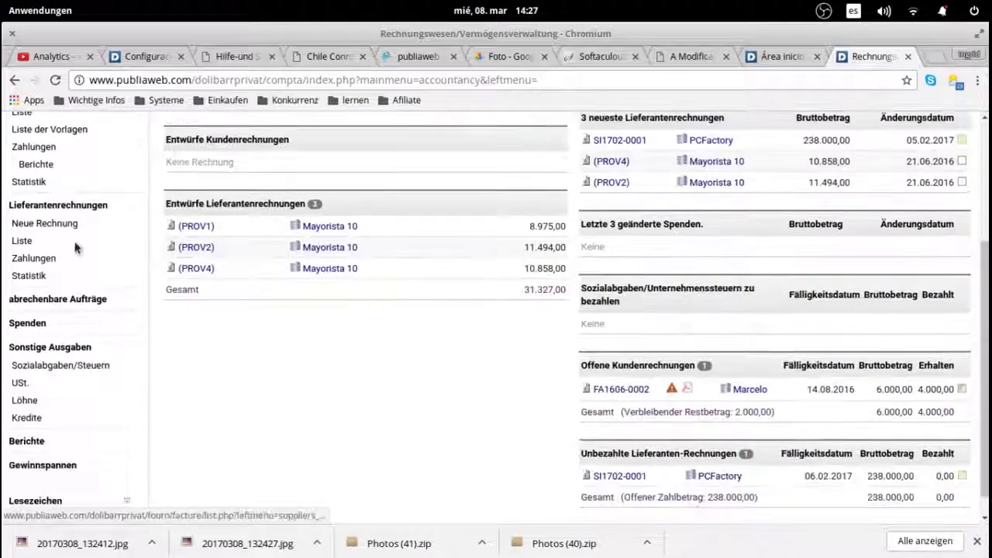
scroll(77, 242, up, 5)
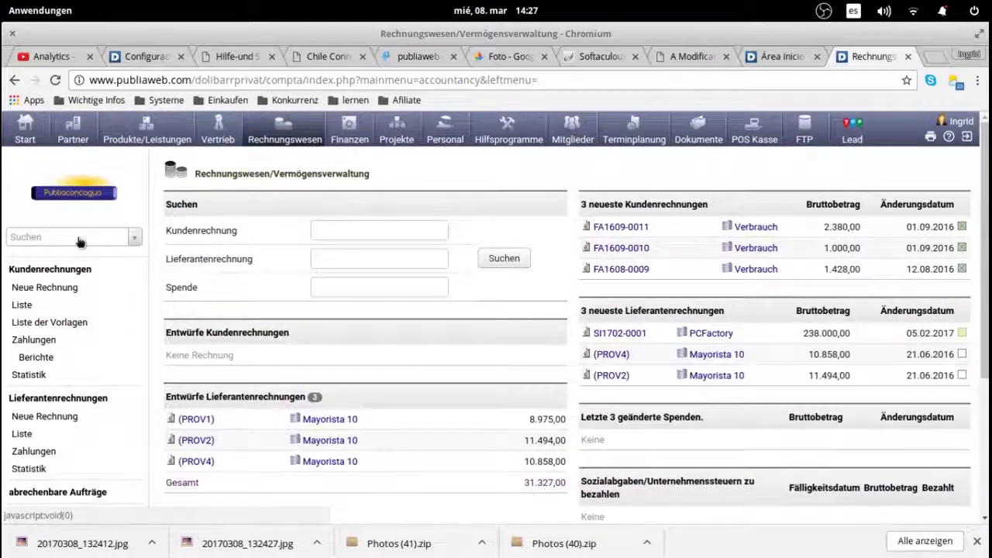
click(359, 133)
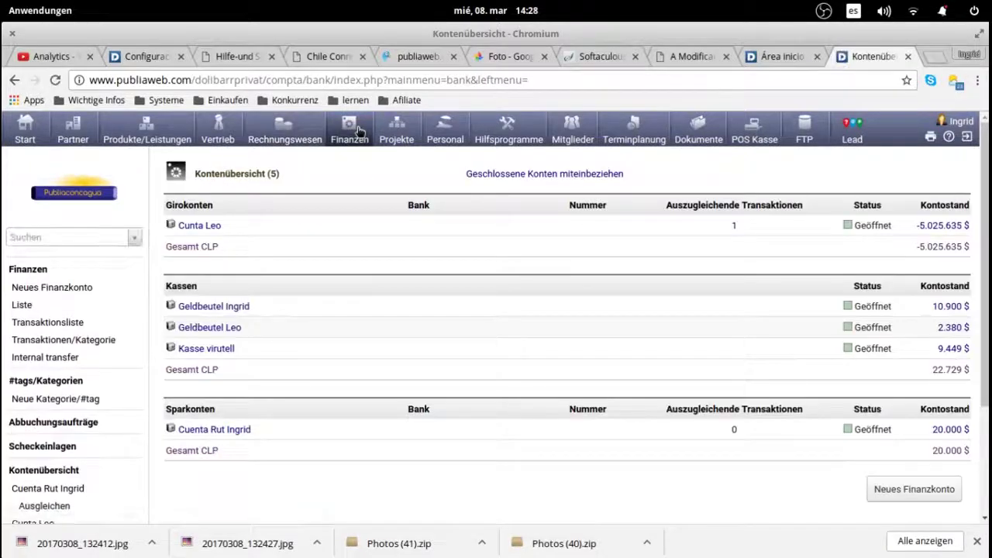
scroll(111, 186, down, 3)
scroll(110, 186, up, 4)
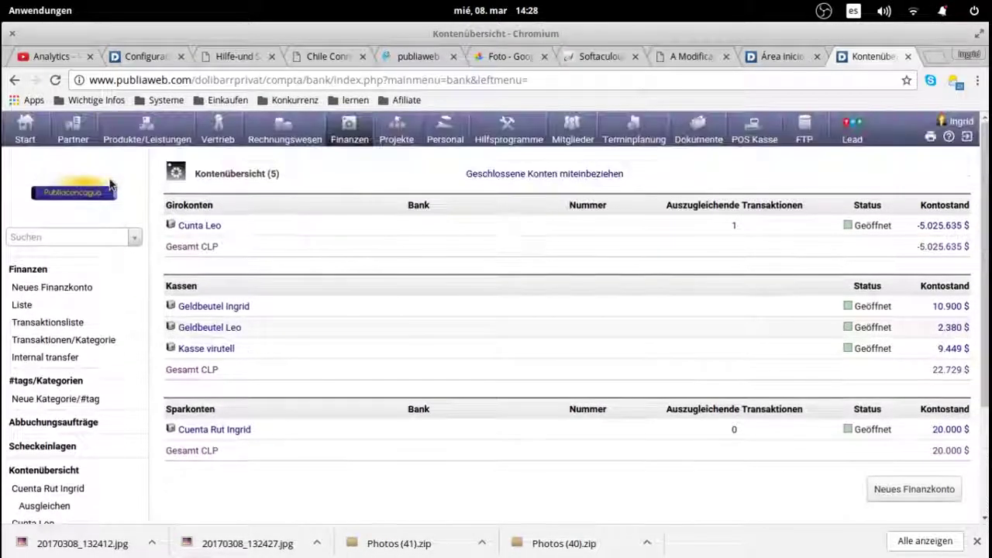
- Open the Projekte area and look over the project overview and its project and task functions
click(401, 126)
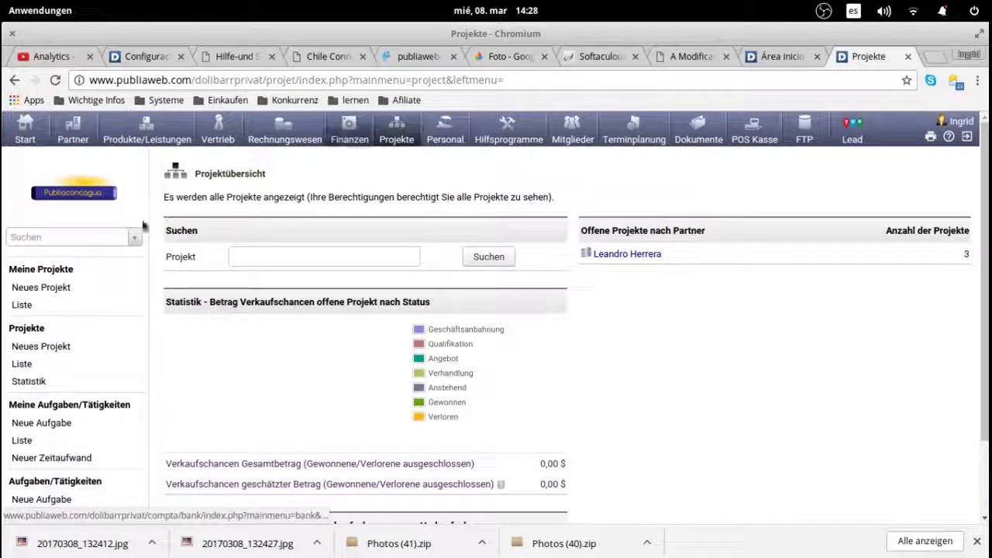
scroll(154, 213, down, 1)
scroll(154, 213, up, 1)
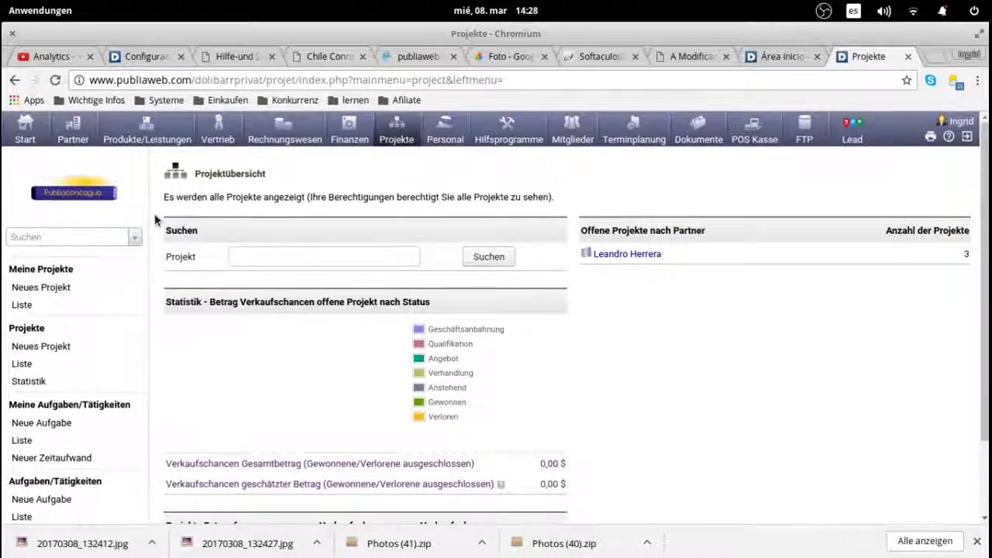
- Open the Personal area and the Hilfsprogramme area, and review the available campaign, export, import, resource, SMS and survey tools
click(447, 128)
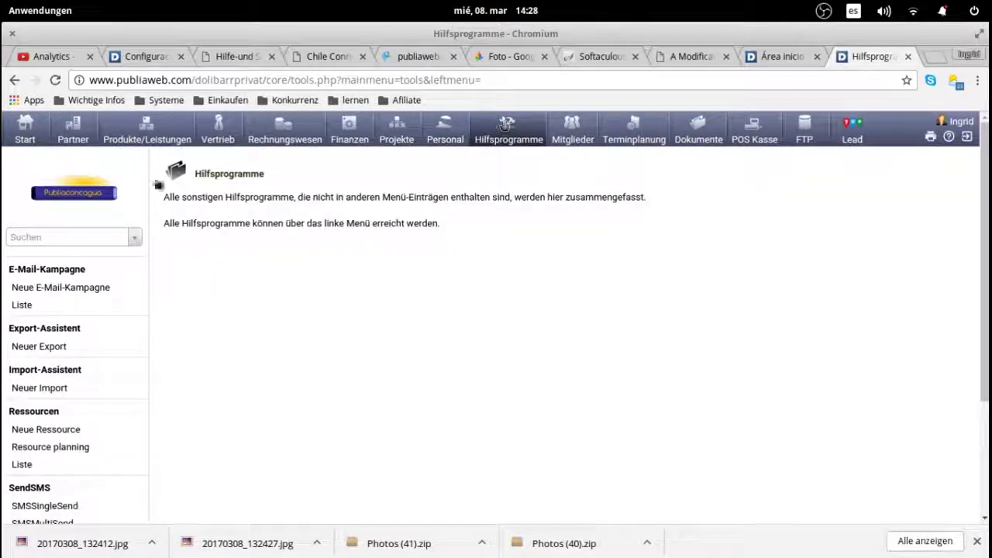
scroll(131, 283, down, 1)
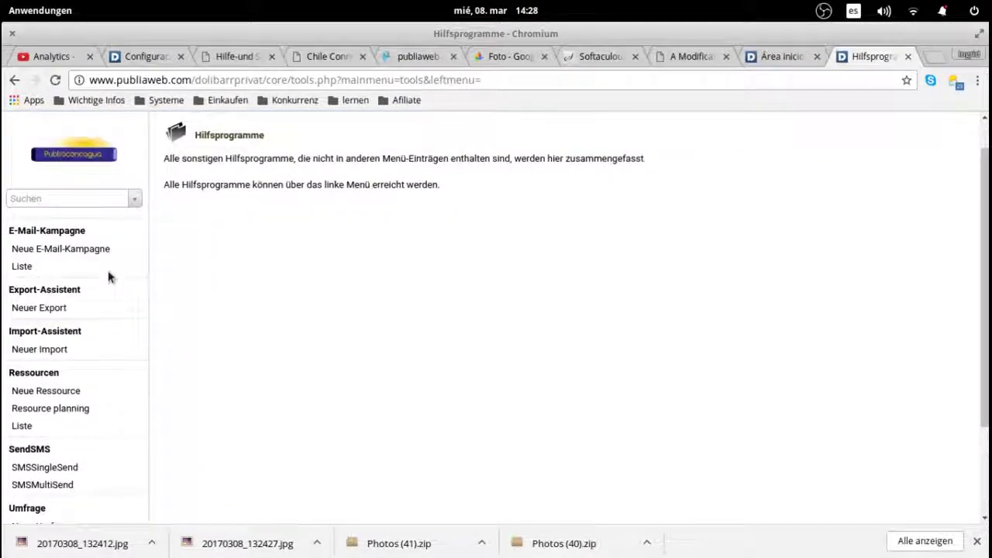
scroll(108, 277, down, 2)
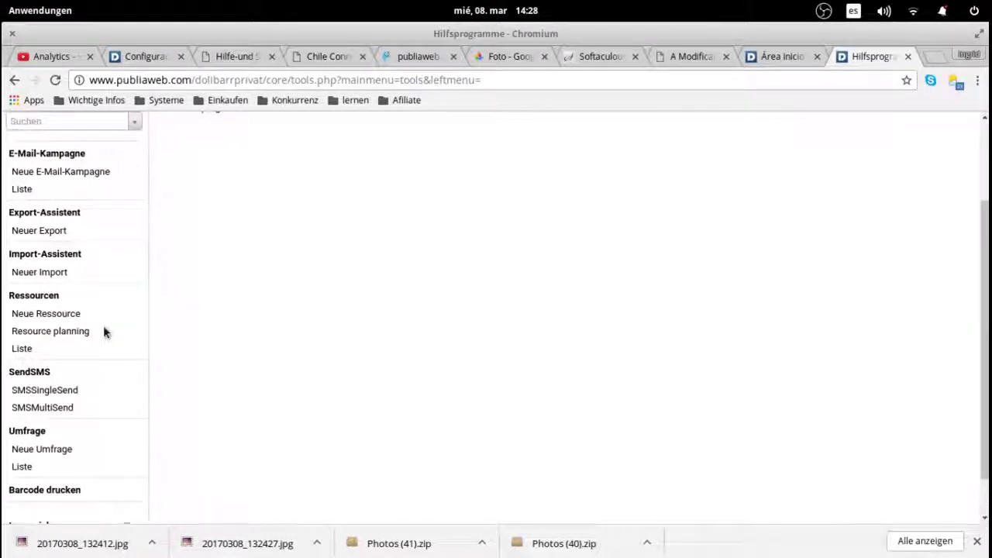
scroll(103, 326, down, 1)
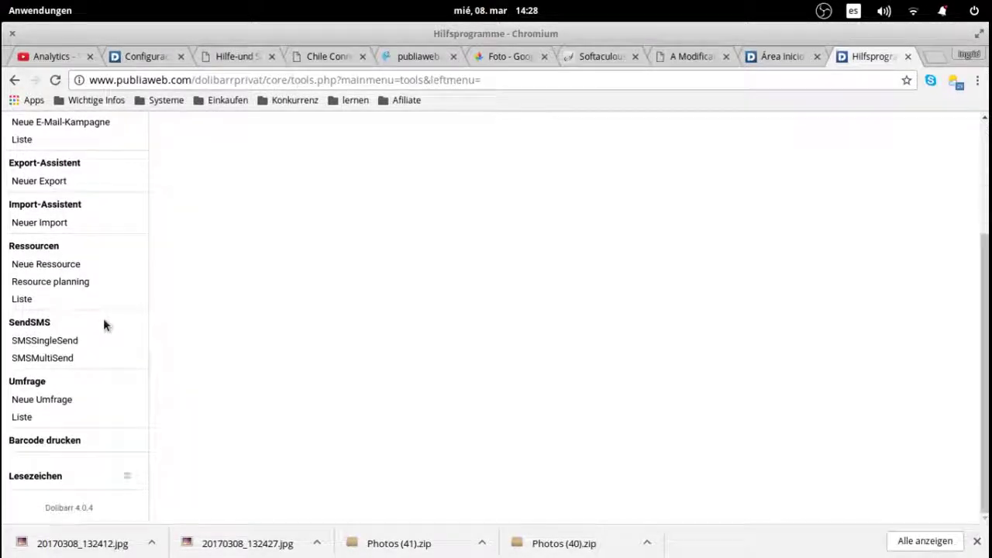
scroll(93, 360, up, 4)
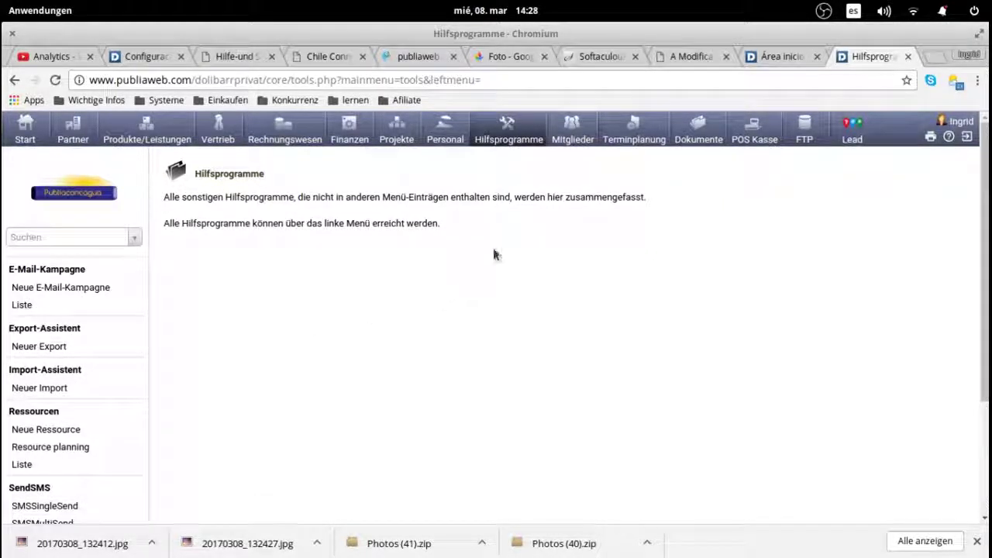
- Open the Mitglieder area and the Terminplanung area, and look over the member functions and the calendar view
click(574, 129)
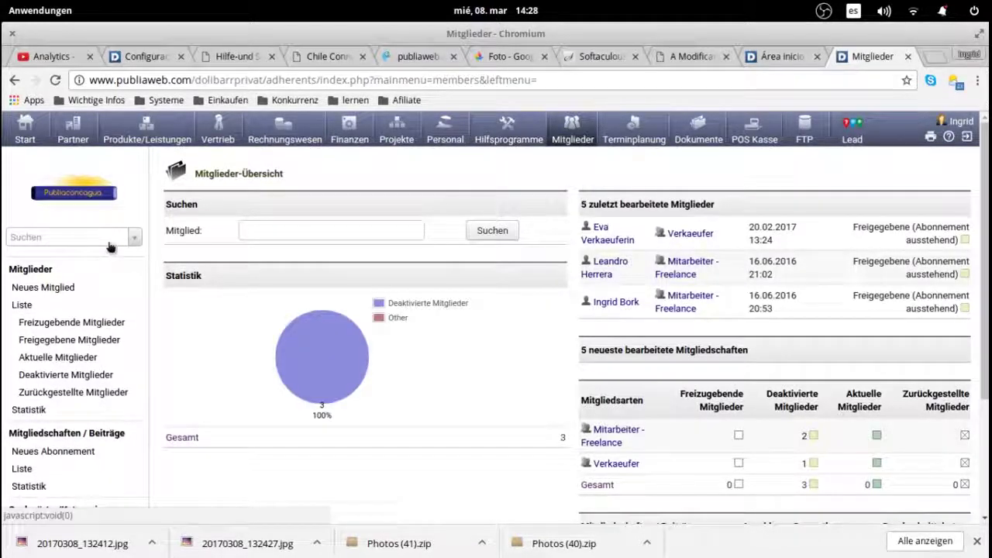
scroll(95, 260, down, 5)
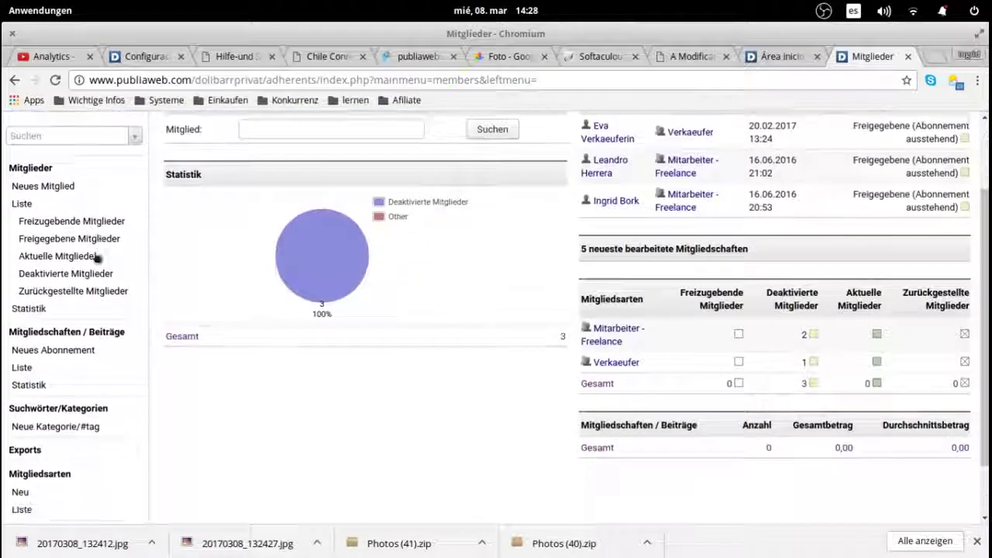
scroll(95, 256, up, 5)
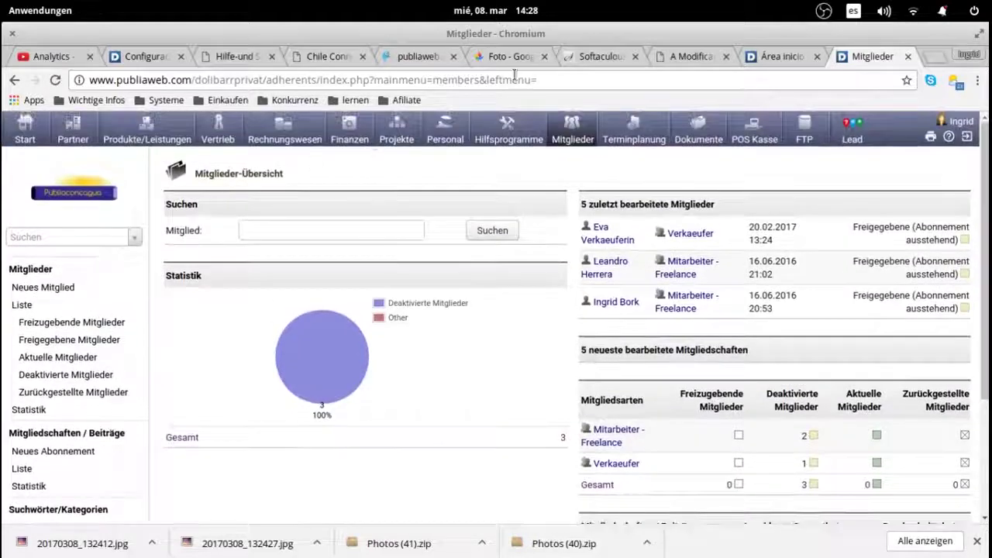
click(640, 118)
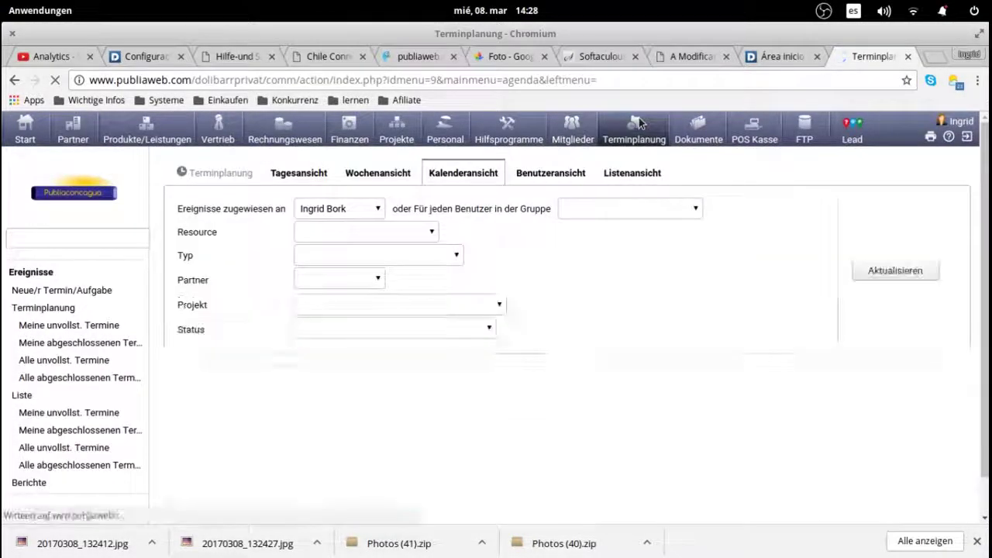
scroll(640, 123, down, 5)
scroll(640, 122, up, 5)
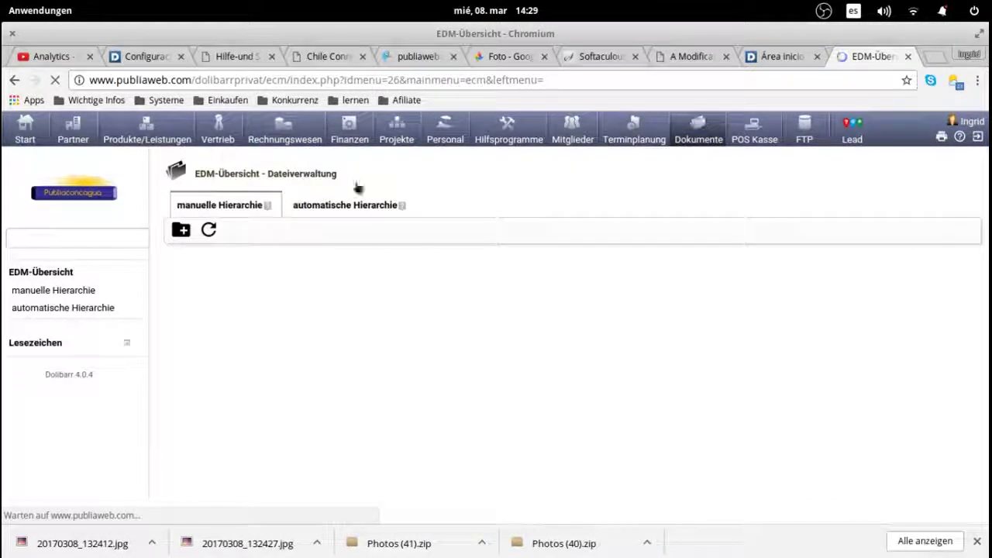
- In the Dokumente area, view the manual hierarchy and the automatic hierarchy, and list the files in the Kundenaufträge folder
click(76, 289)
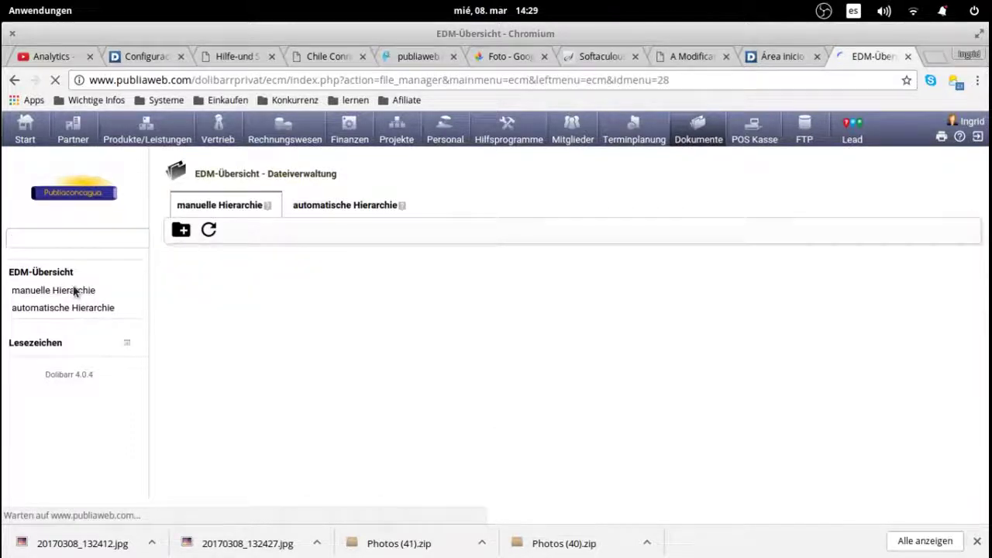
click(73, 307)
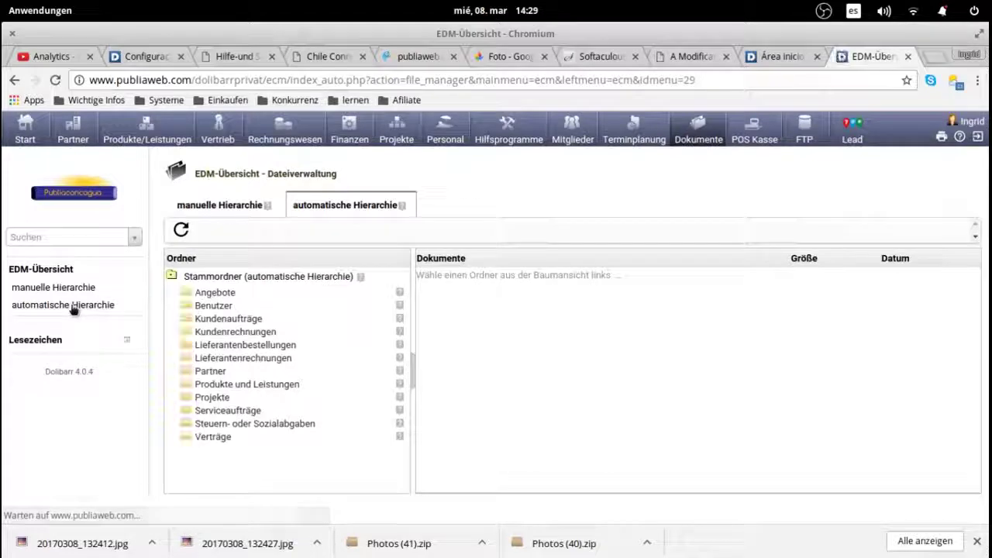
click(223, 320)
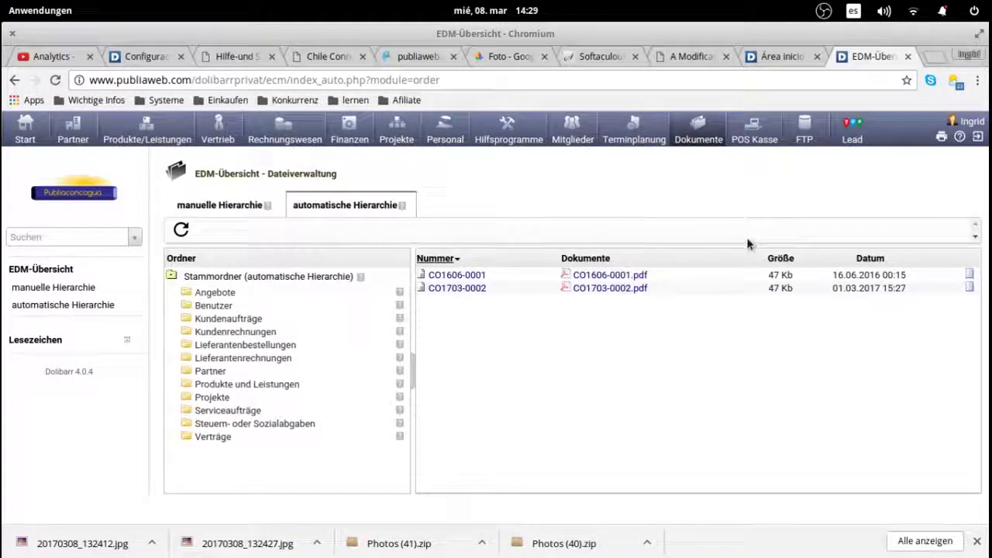
- Open the POS Kasse login page and view the customers available as the default partner for cash sales
click(758, 137)
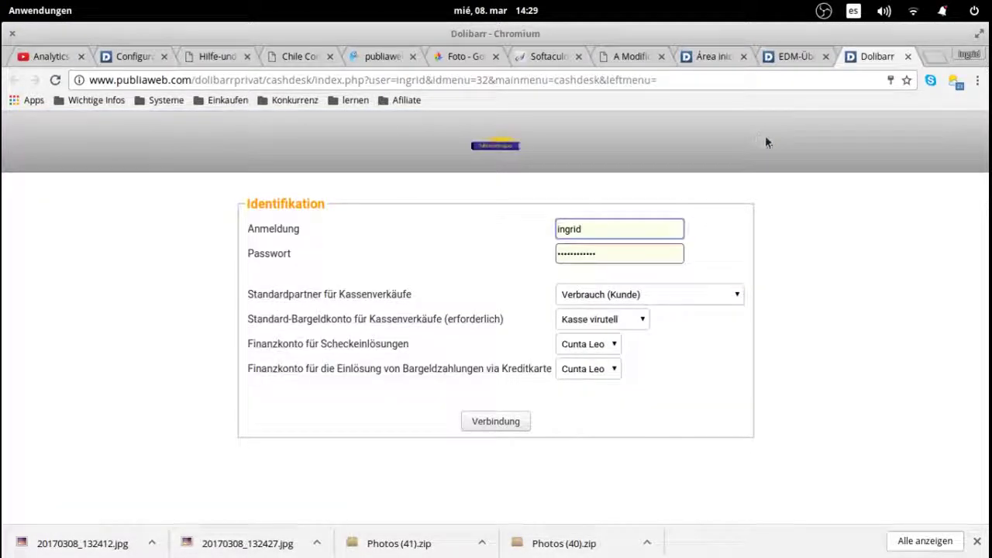
click(665, 295)
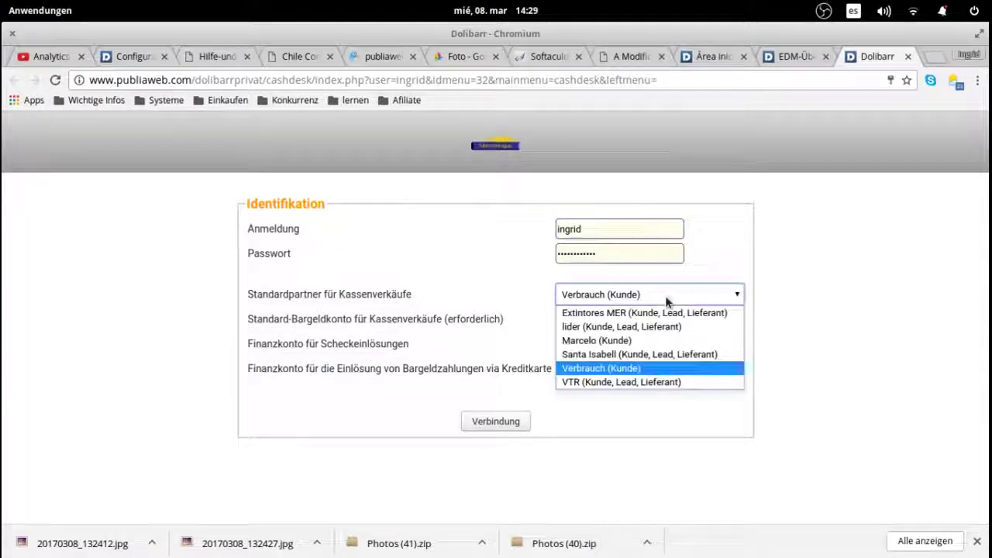
click(813, 236)
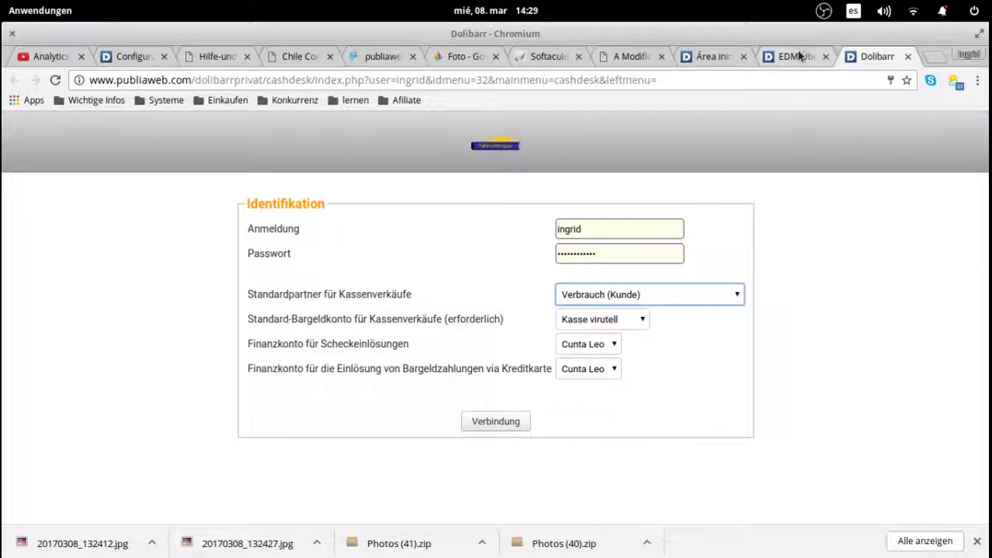
- Return to the dolibarrprivat instance and look over the FTP area and the Lead statistics with their filters and charts
click(792, 51)
click(719, 59)
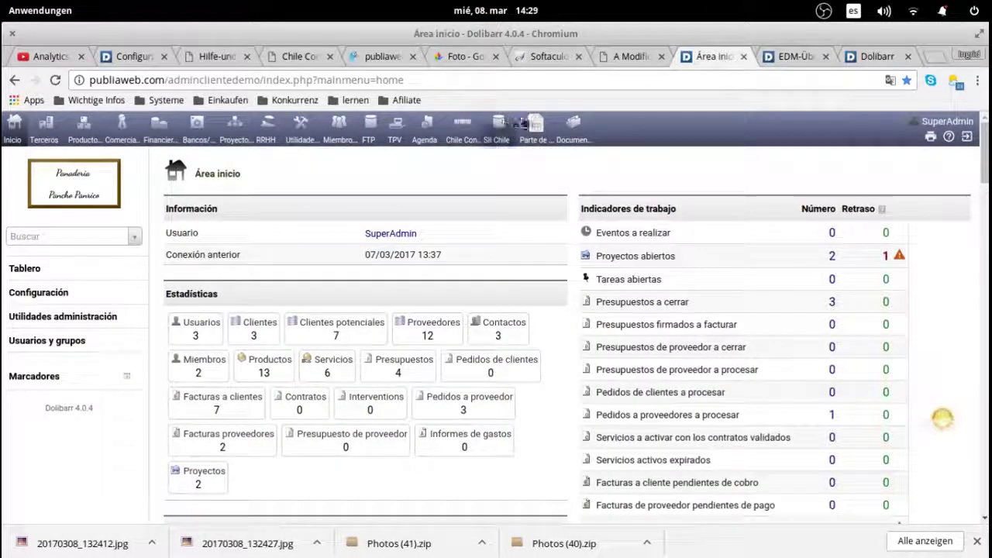
click(770, 54)
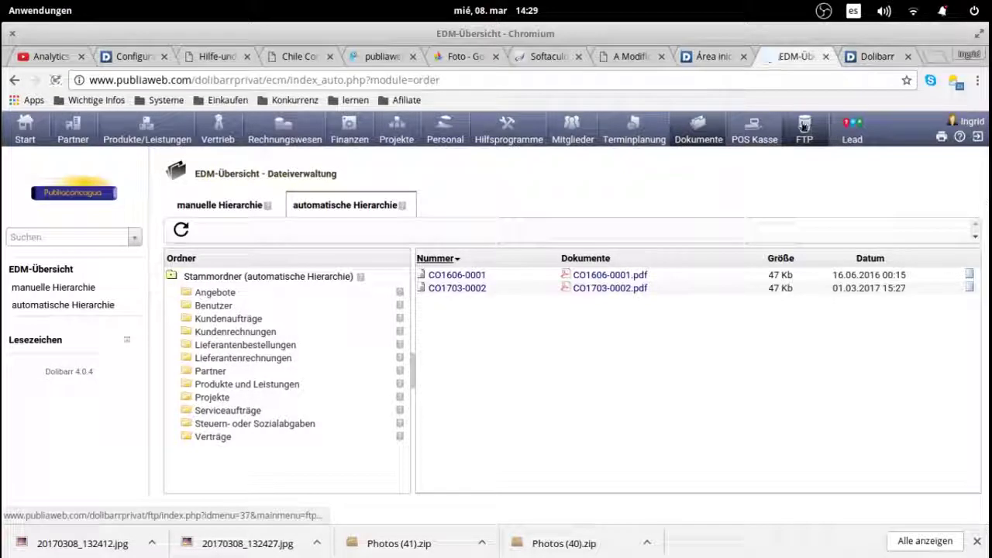
click(805, 128)
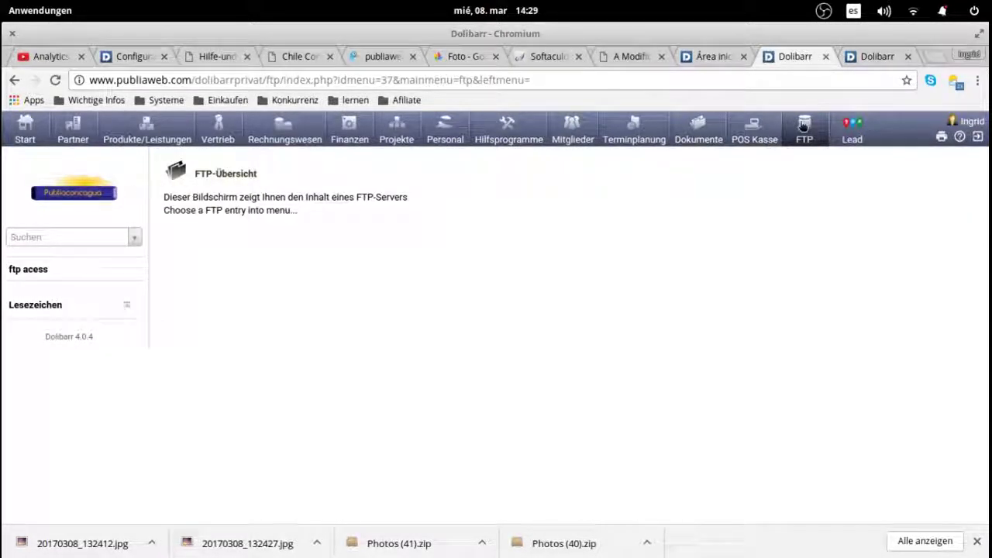
click(865, 121)
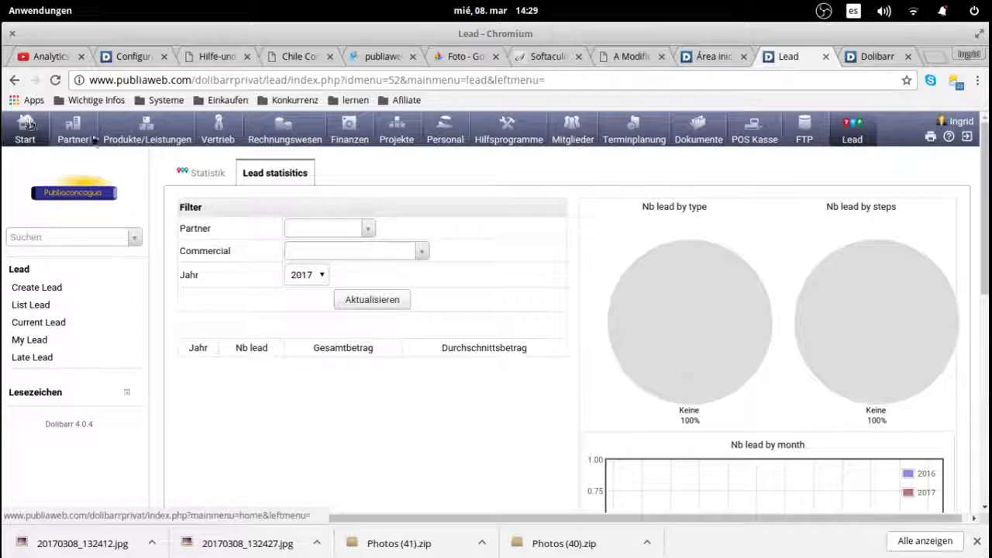
scroll(344, 194, down, 2)
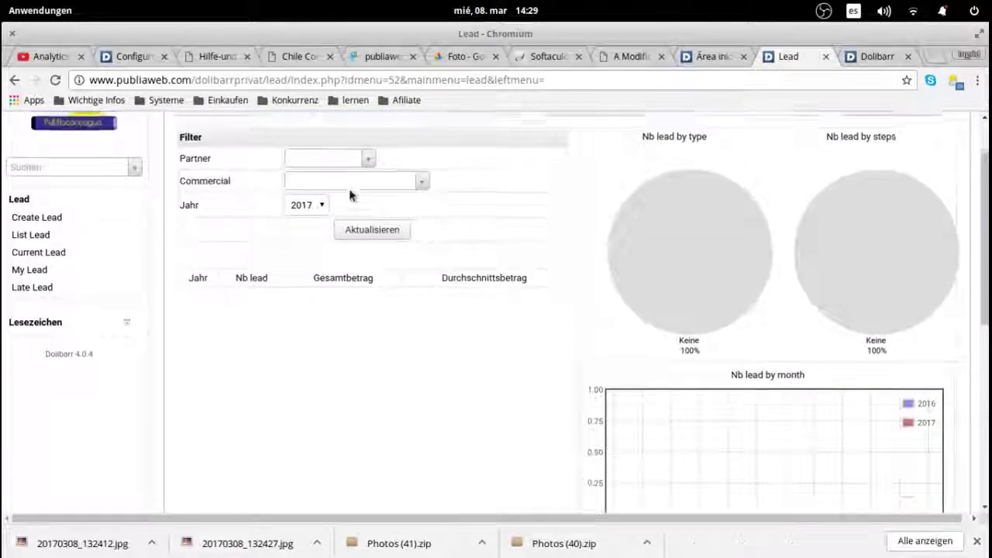
scroll(349, 194, up, 2)
- Open the start page and examine its statistics, task overview, latest supplier orders and stock warnings
click(27, 125)
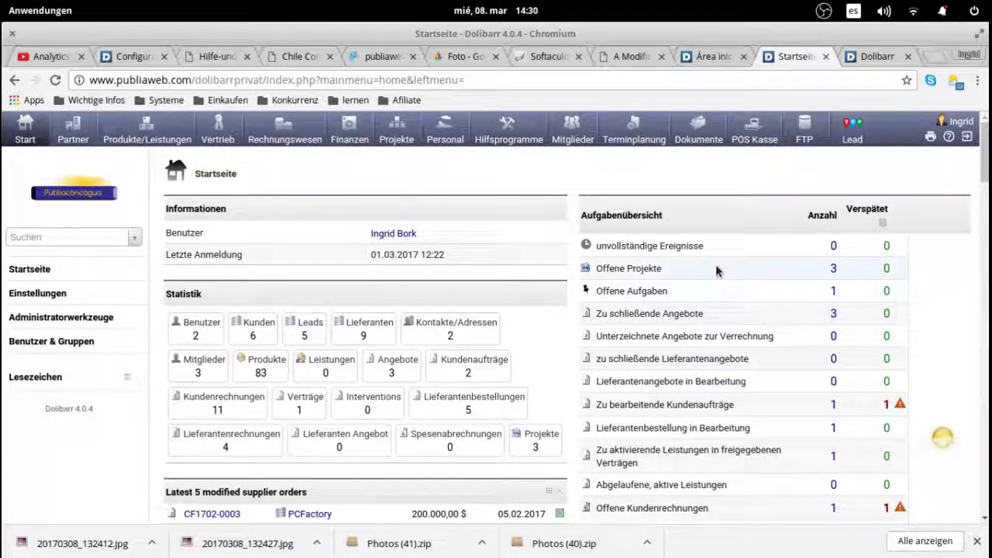
scroll(725, 266, down, 2)
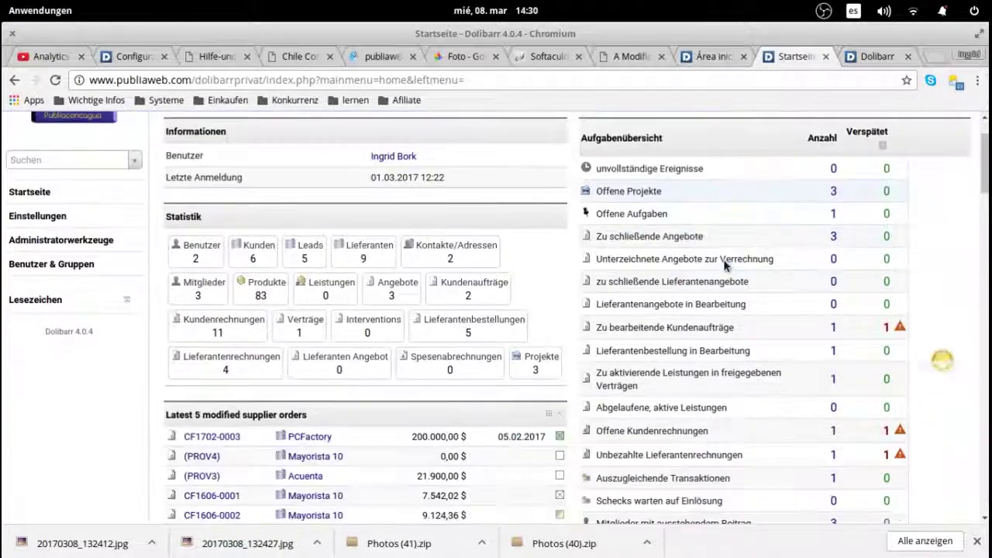
scroll(726, 261, up, 1)
scroll(725, 261, up, 1)
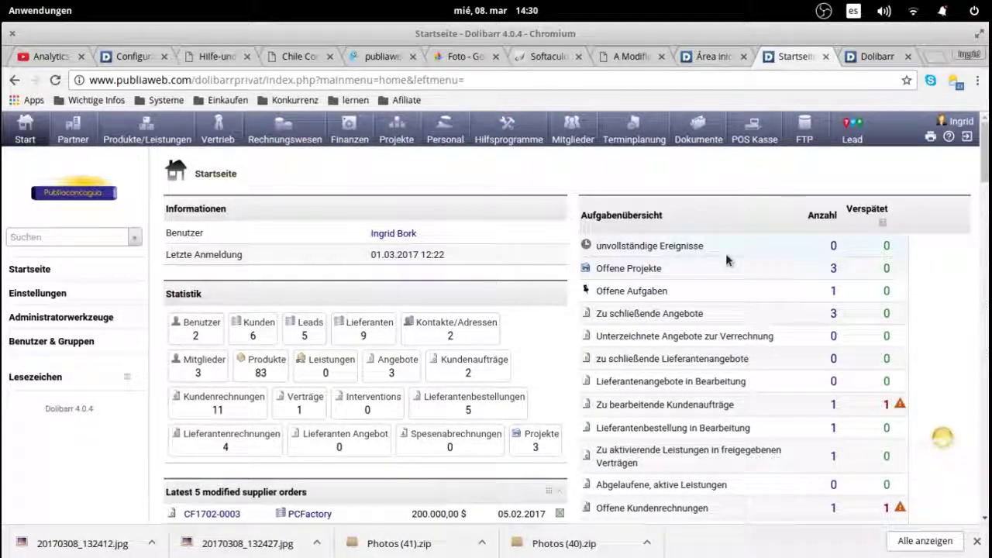
scroll(727, 259, down, 2)
scroll(728, 254, down, 3)
scroll(727, 254, up, 4)
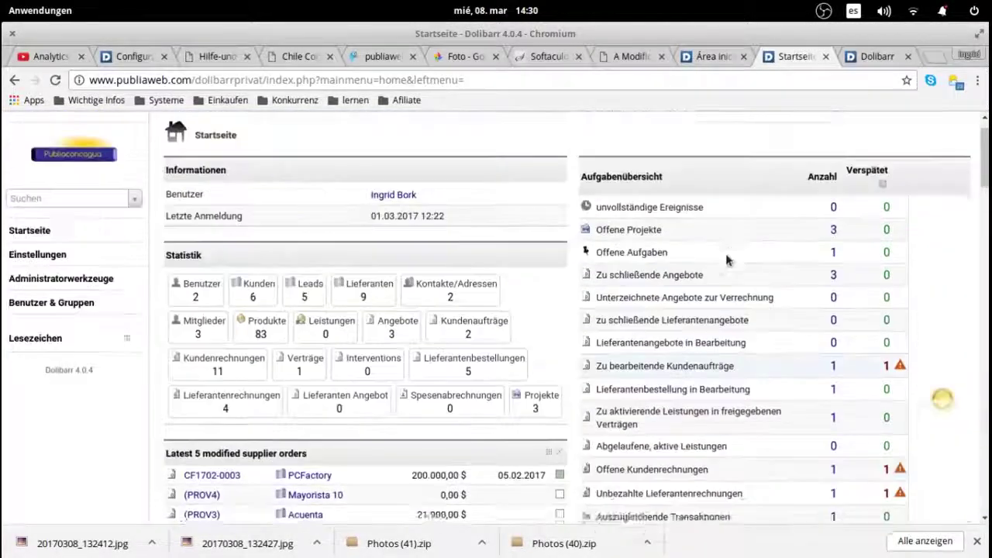
scroll(727, 253, up, 1)
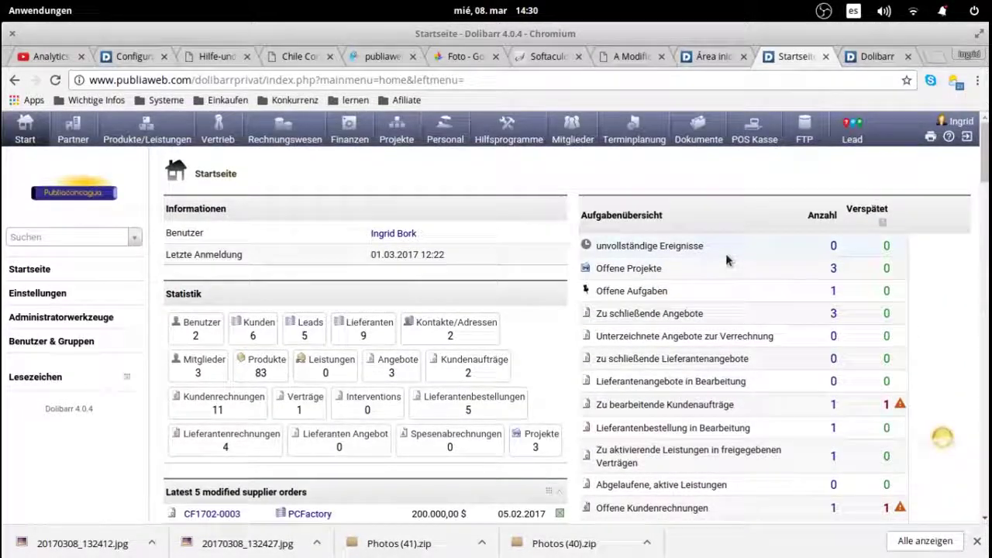
scroll(727, 260, down, 3)
scroll(727, 259, up, 4)
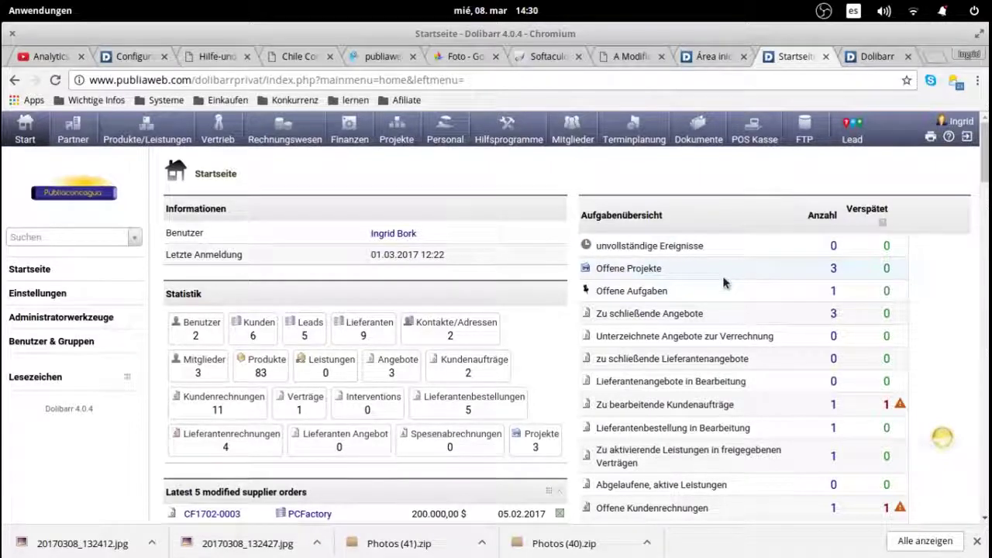
scroll(722, 276, down, 5)
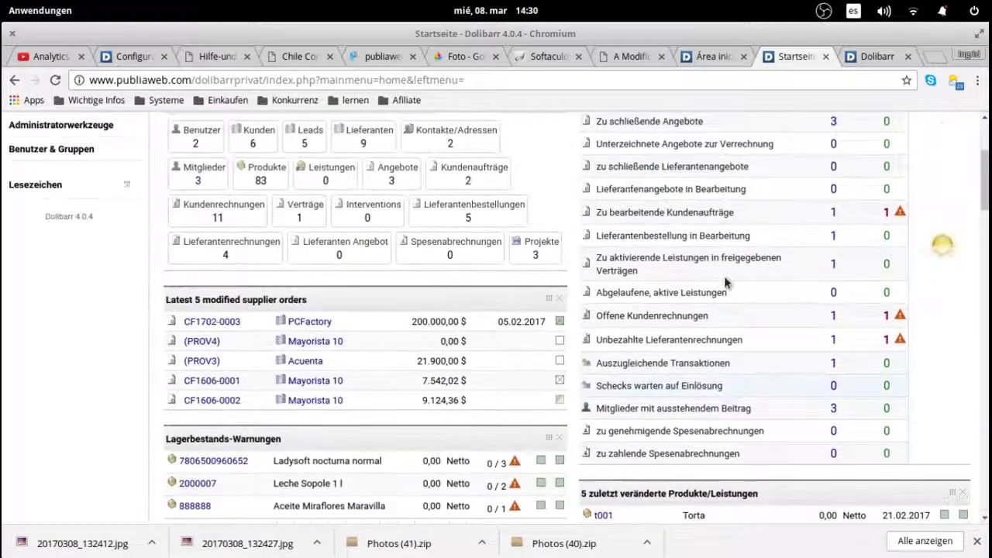
scroll(726, 284, up, 5)
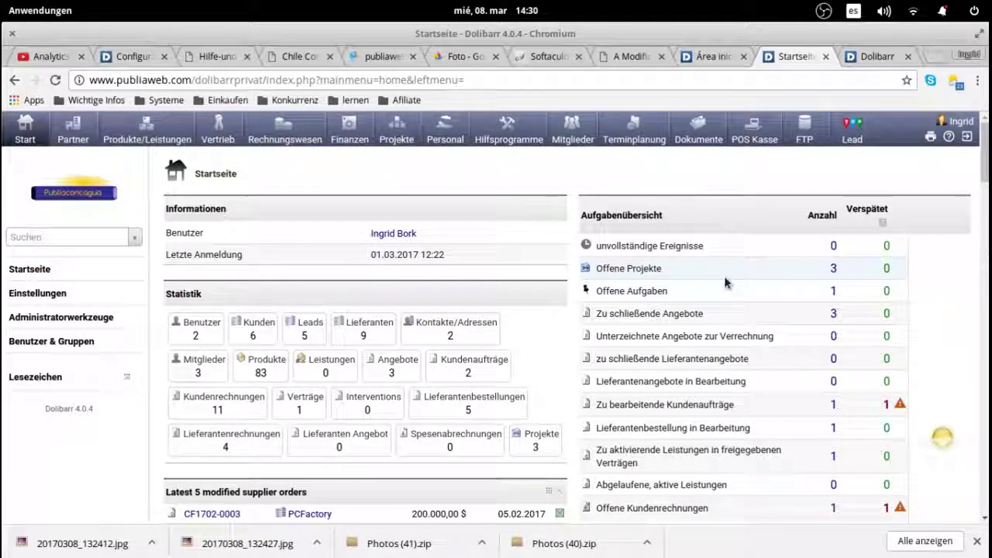
- Switch to Softaculous and review the Dolibarr installation confirmation with its installation and administrative URLs
click(549, 56)
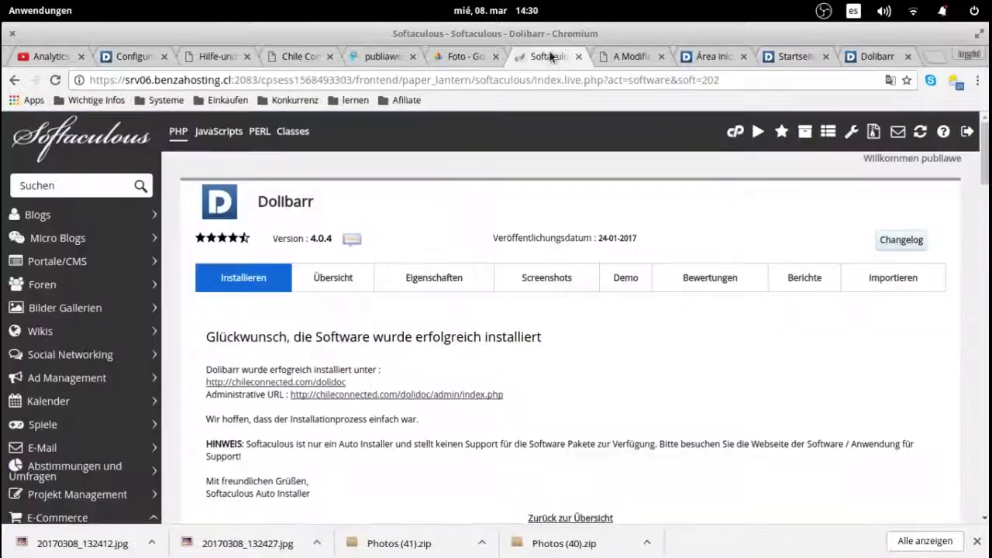
scroll(574, 183, down, 3)
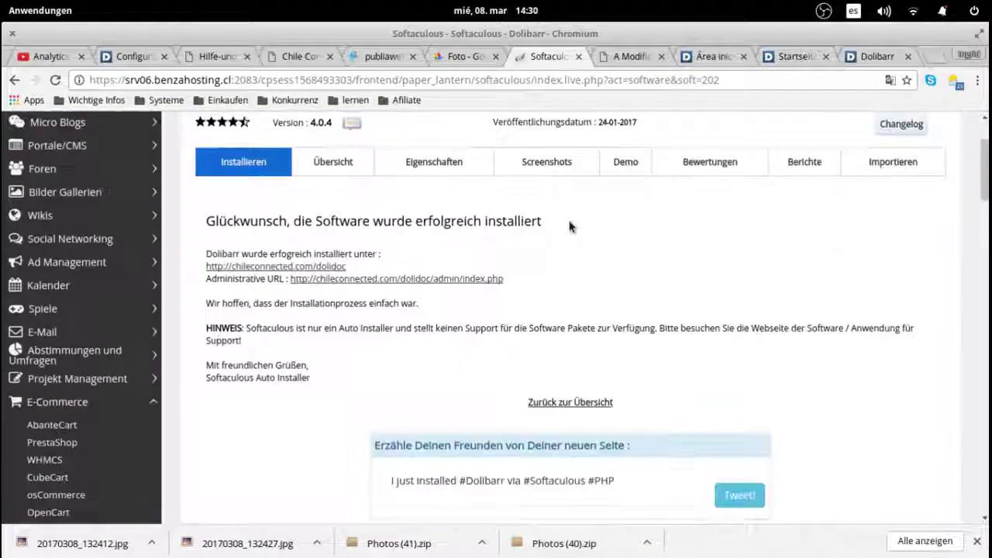
scroll(573, 229, up, 3)
scroll(658, 239, down, 3)
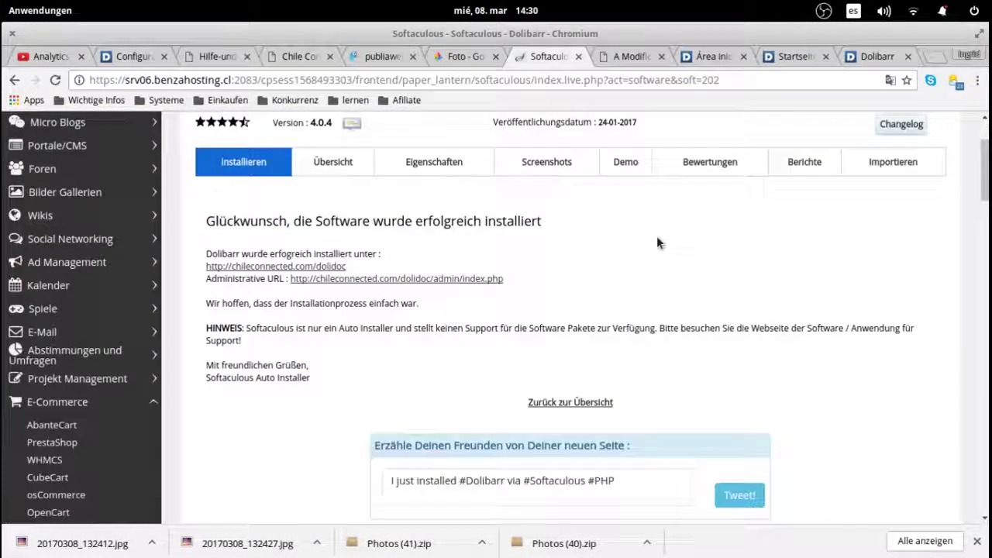
scroll(658, 242, up, 2)
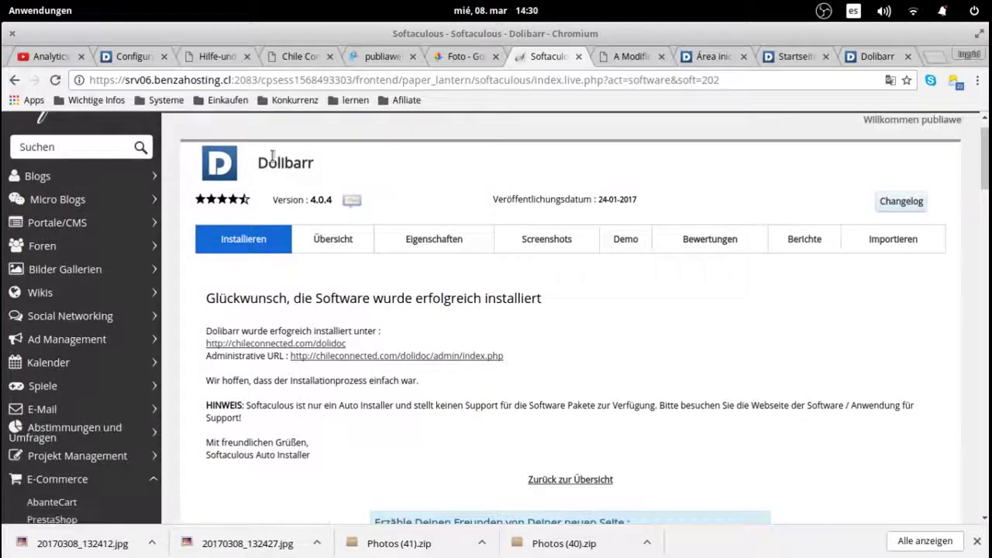
scroll(534, 166, up, 1)
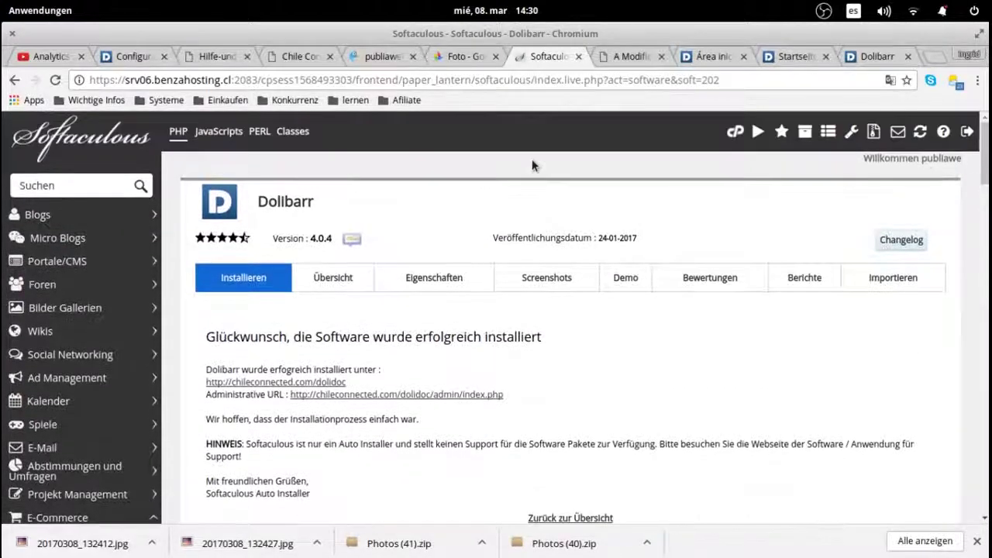
- View the installed applications in Softaculous, open the Dolibarr entry, and review its overview, license and storage requirements
click(804, 132)
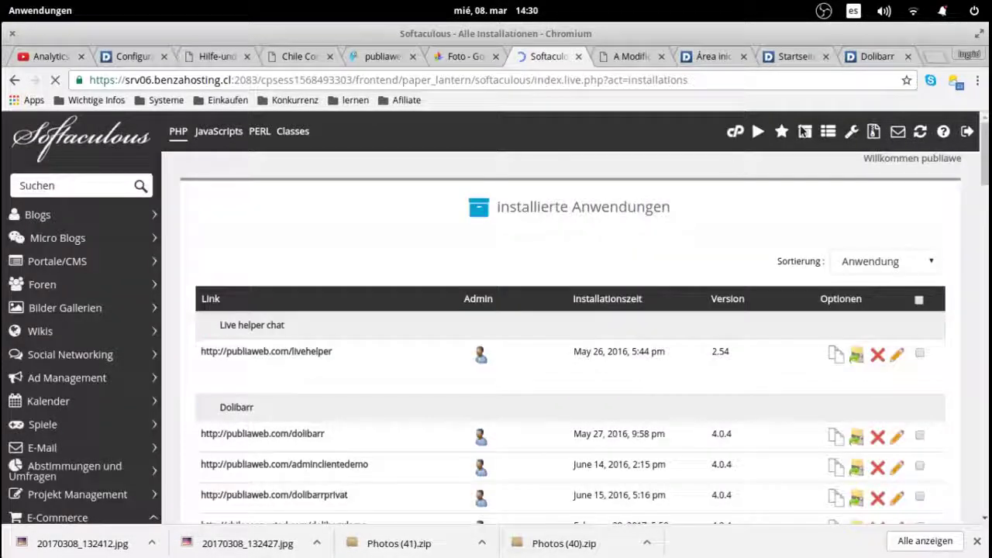
click(223, 413)
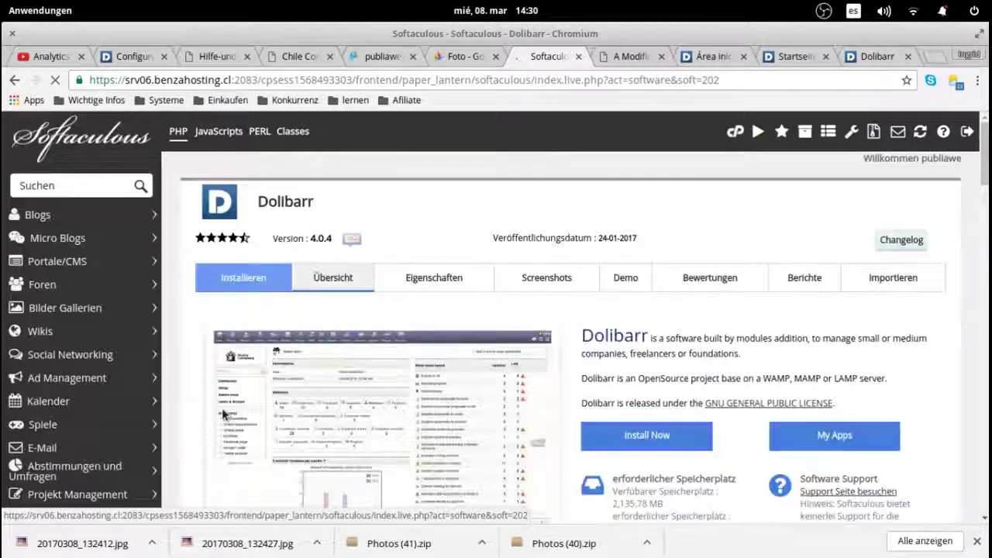
scroll(589, 331, down, 1)
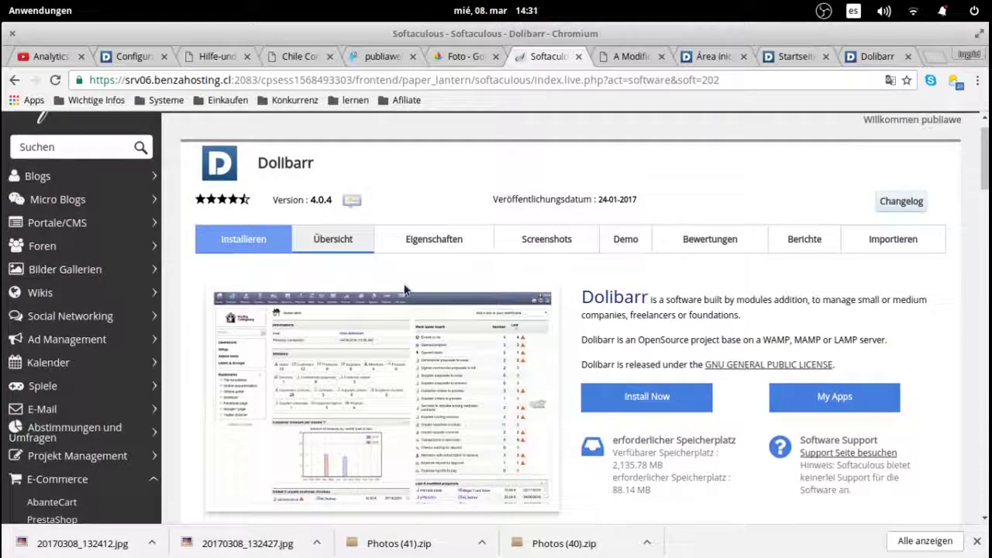
scroll(495, 256, up, 1)
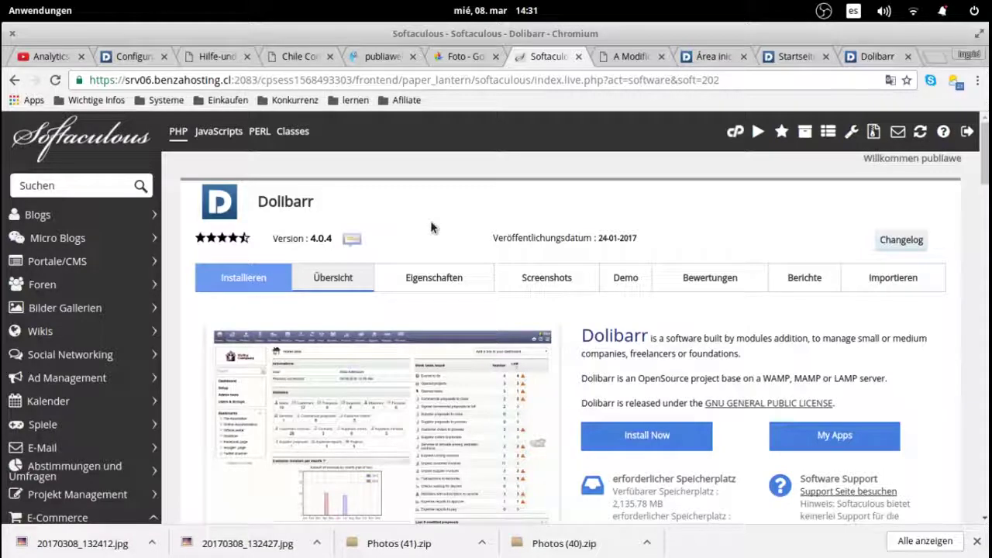
scroll(432, 226, down, 2)
scroll(432, 227, up, 2)
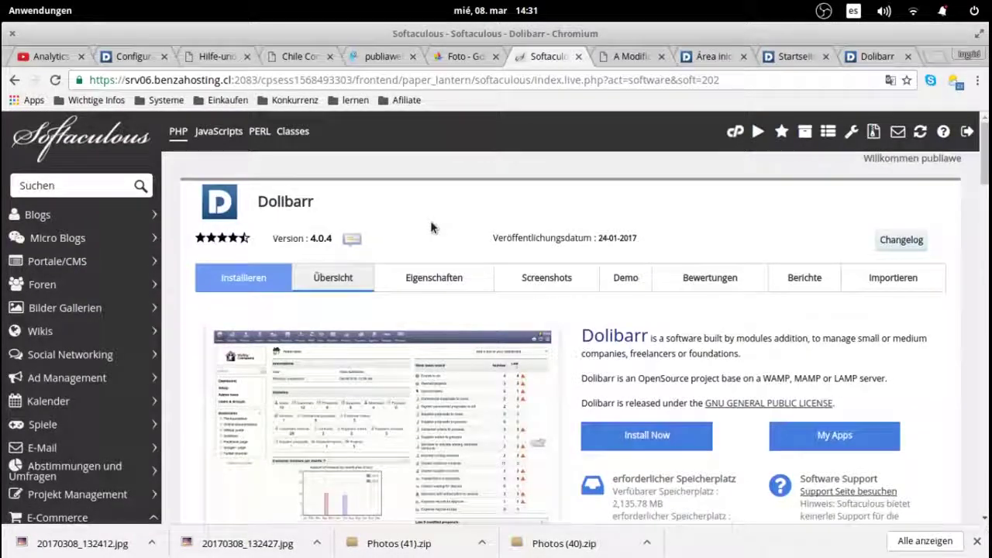
scroll(432, 225, down, 4)
scroll(432, 226, up, 1)
scroll(432, 226, up, 3)
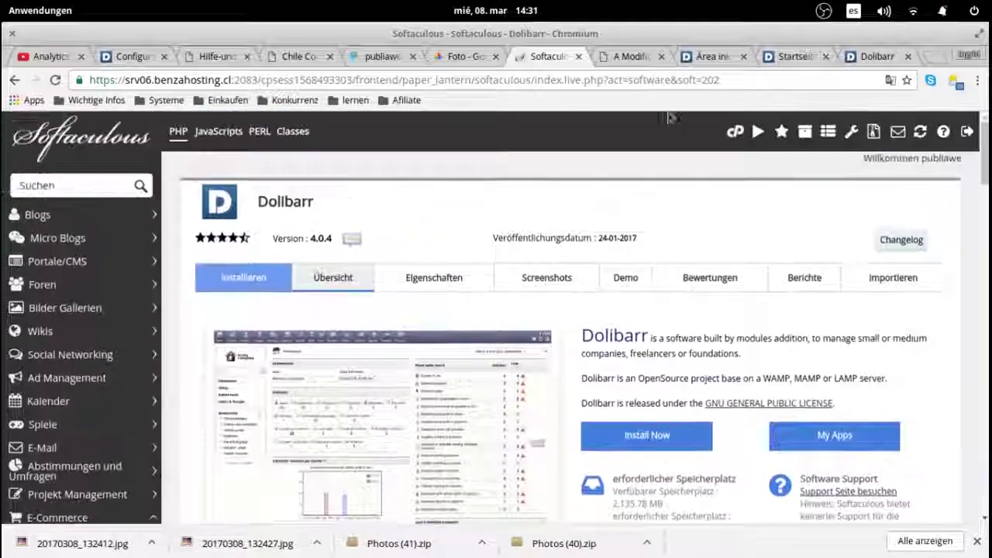
- Switch back to the start page of the dolibarrprivat instance in Dolibarr
click(794, 60)
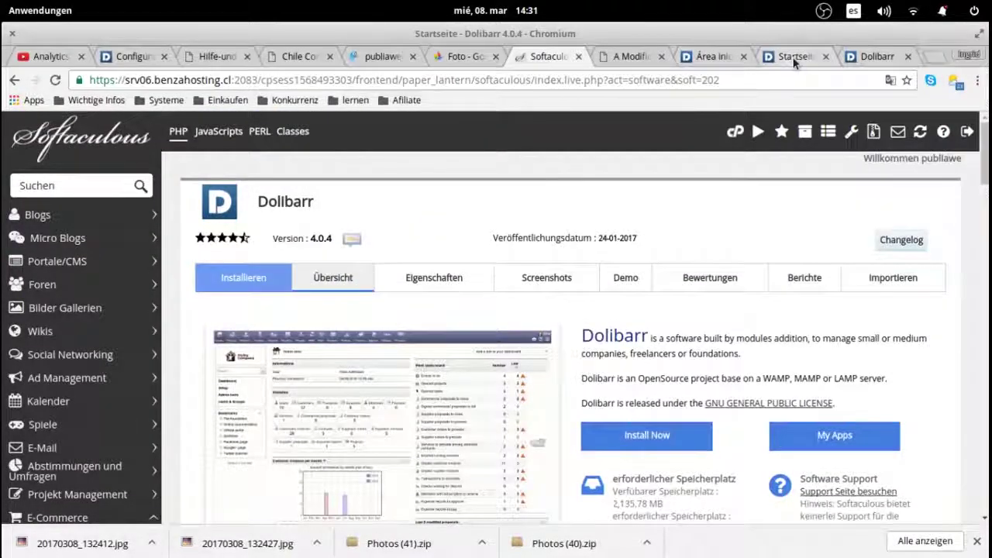